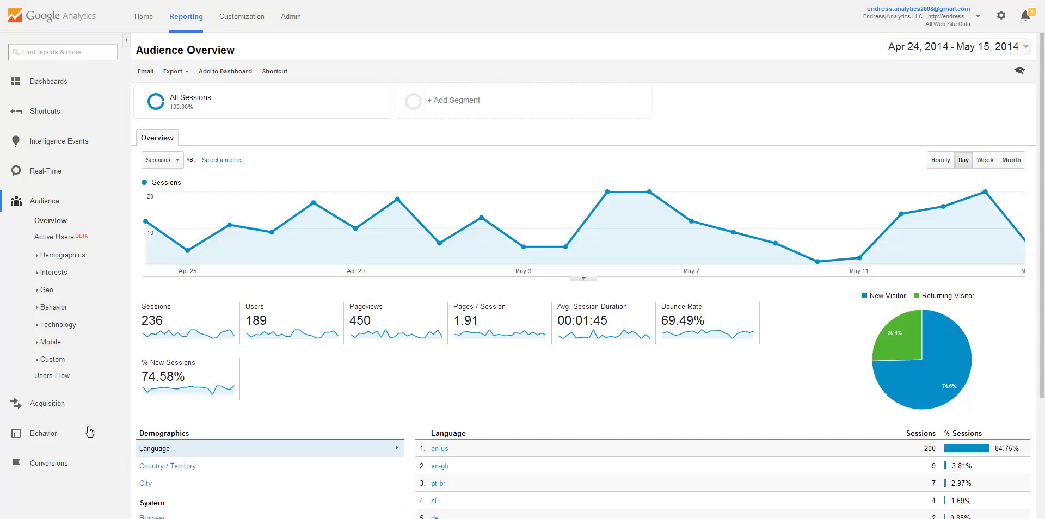
Step: Expand the Acquisition section in the left navigation to list its sub-reports
click(43, 405)
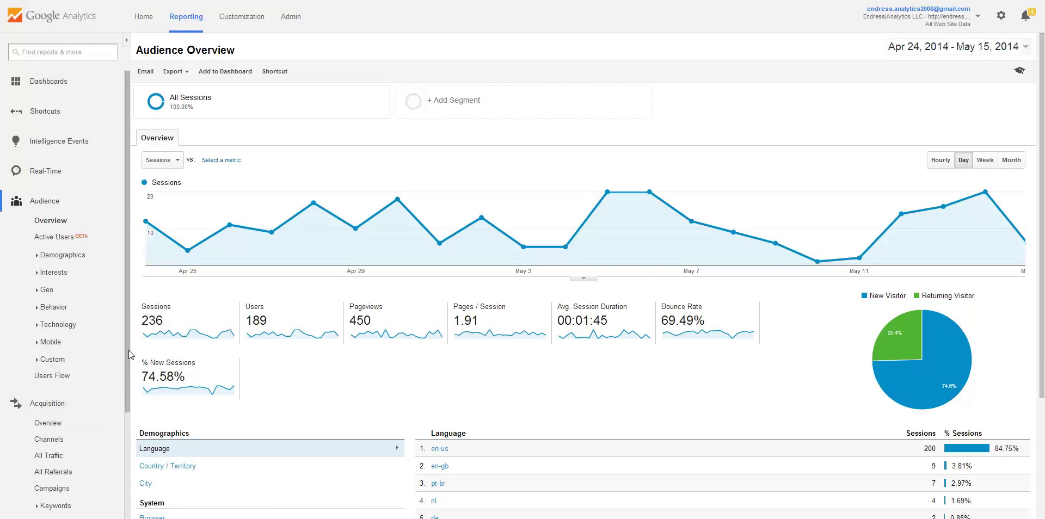
scroll(65, 376, down, 2)
Step: Open Acquisition > Campaigns to show blogposts2014 with its 14 sessions
click(50, 381)
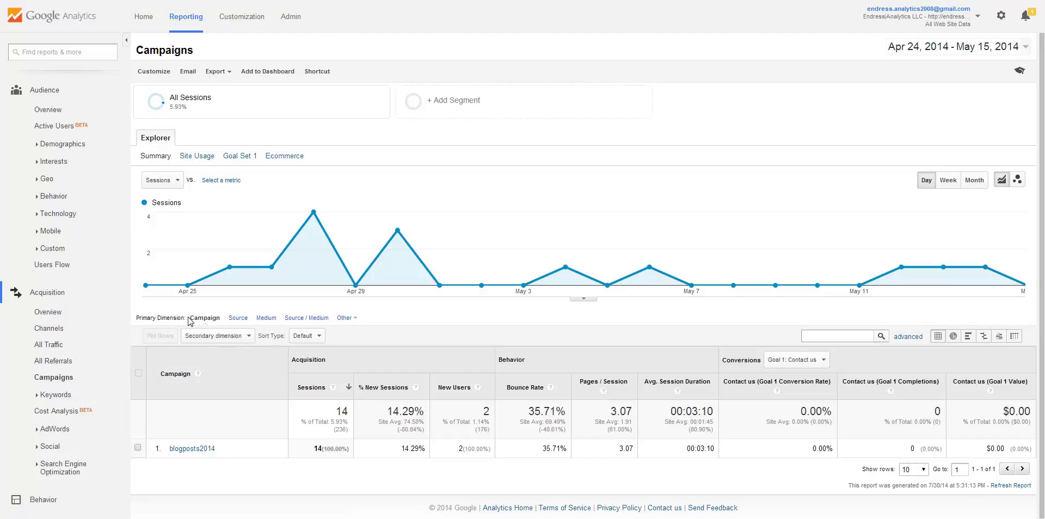
click(194, 450)
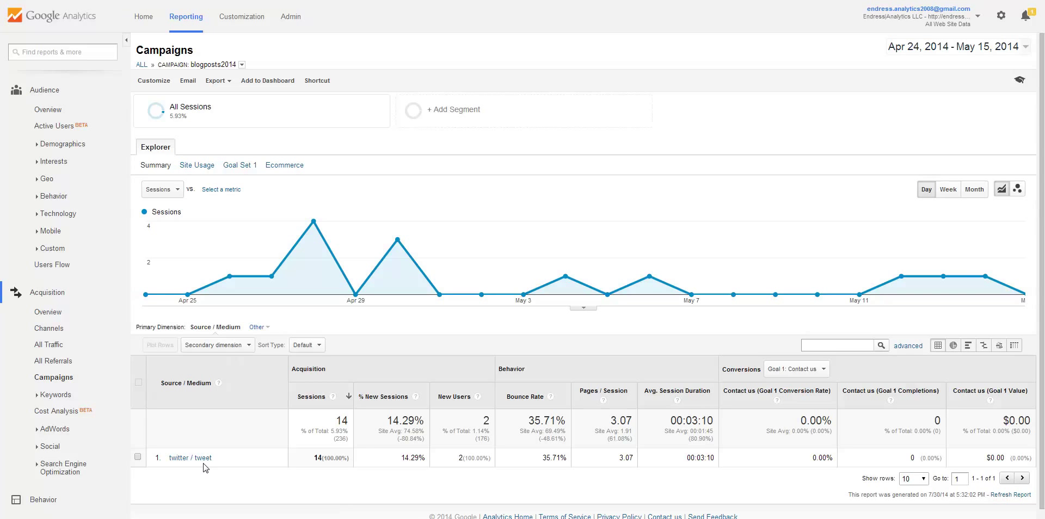
click(266, 328)
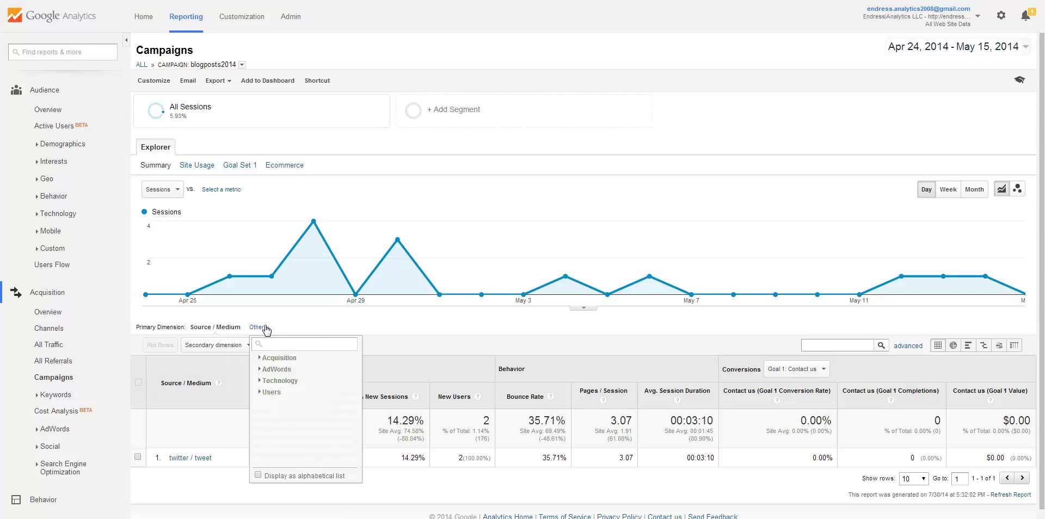
click(265, 328)
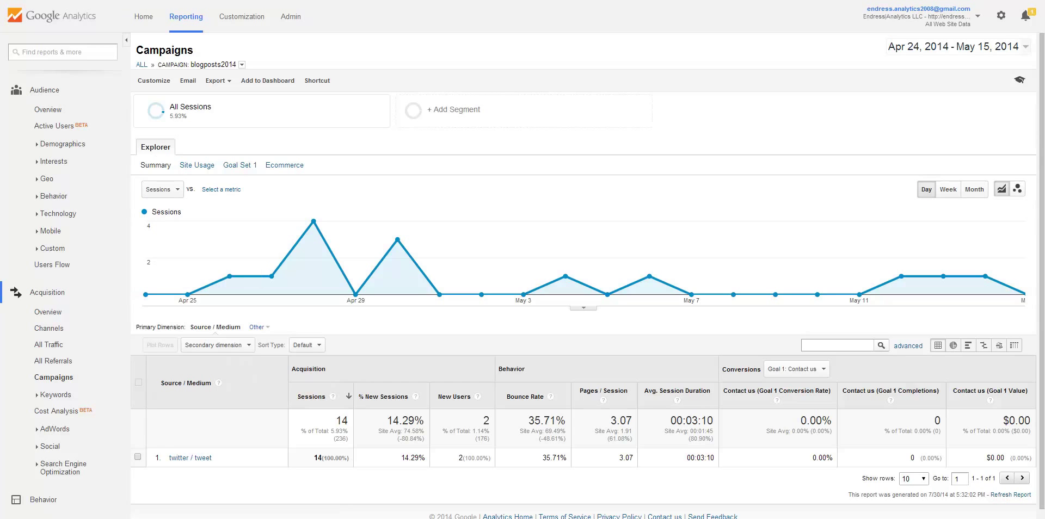
key(alt+Left)
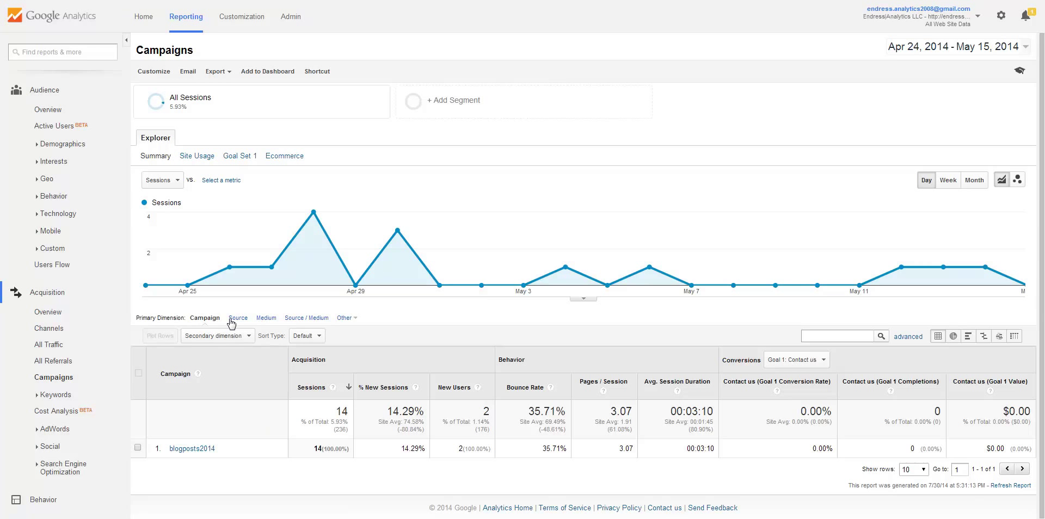
click(238, 318)
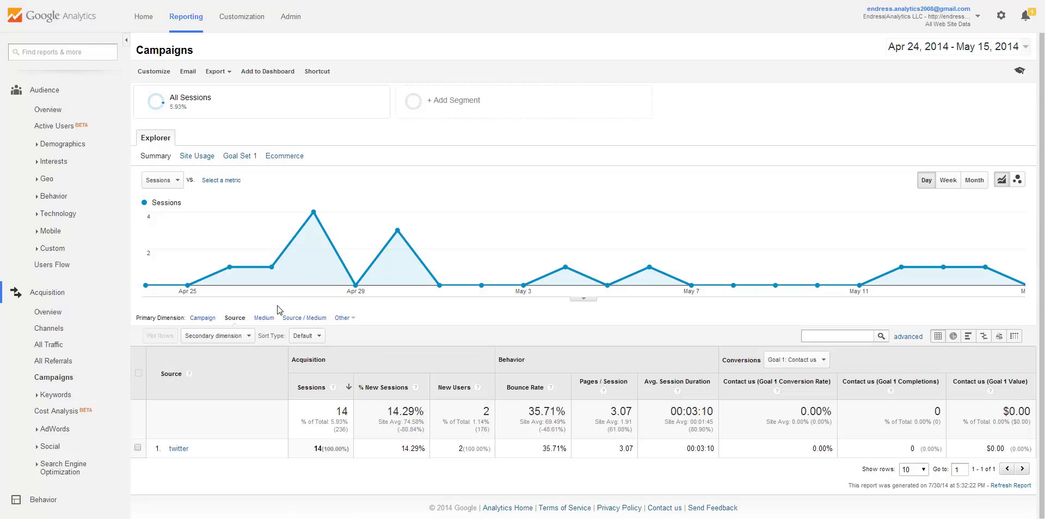
click(264, 318)
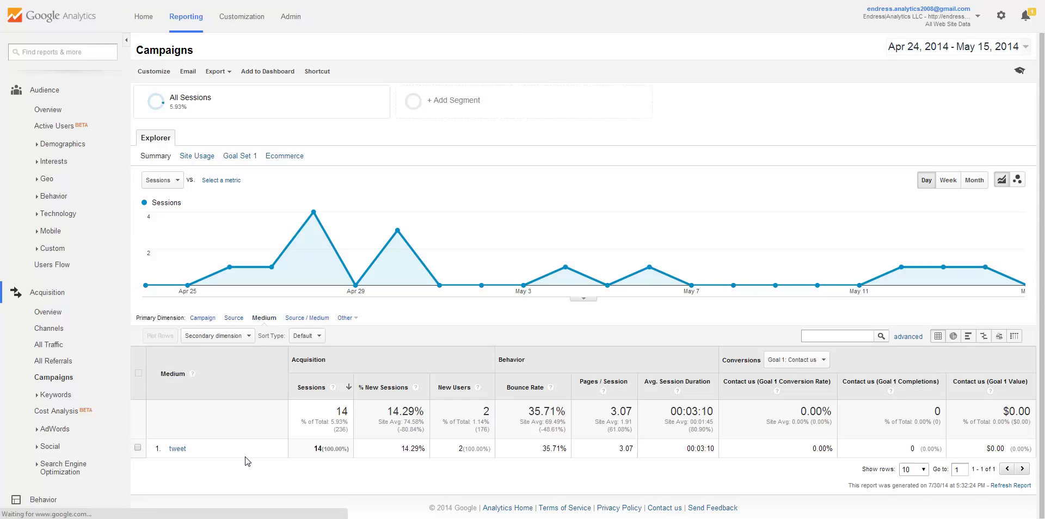
click(304, 318)
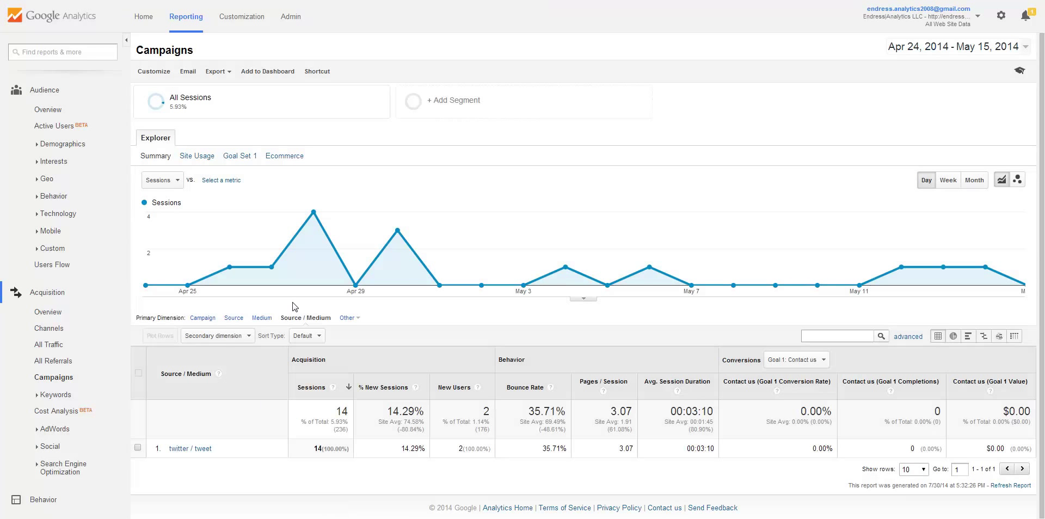
Step: Group the report by Campaign again, then scroll to the URL builder's empty parameter form
click(204, 318)
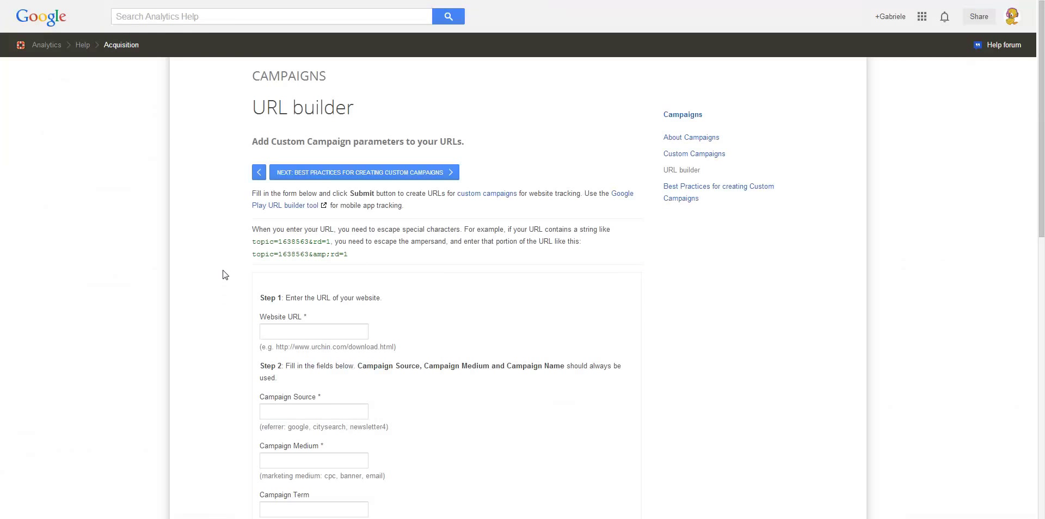
scroll(223, 275, down, 2)
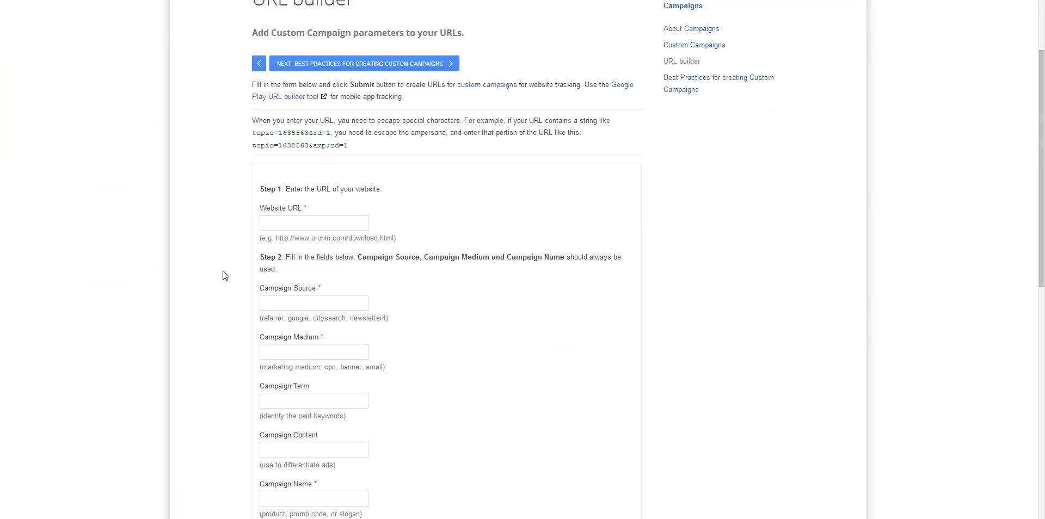
scroll(223, 275, up, 2)
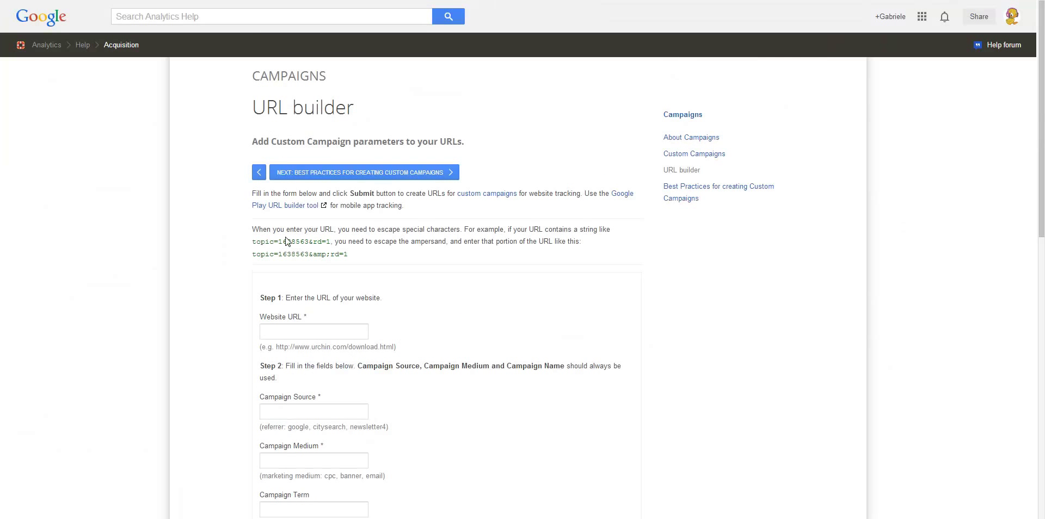
scroll(344, 328, down, 5)
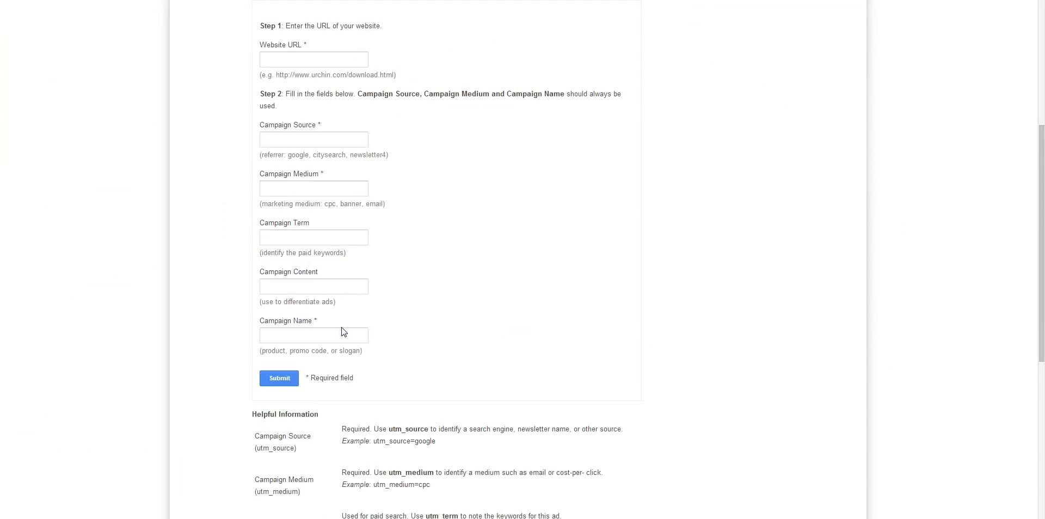
click(301, 61)
text(http)
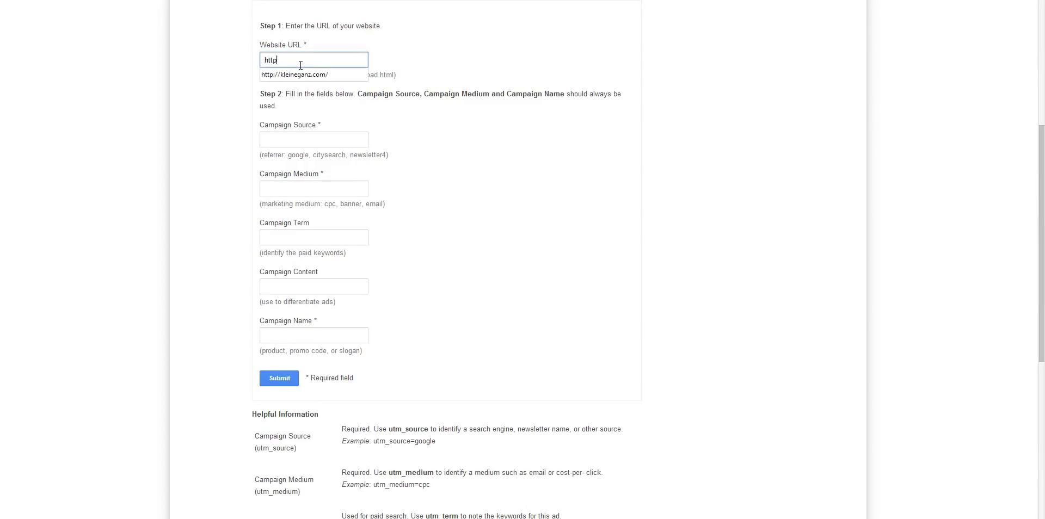
text(://endr)
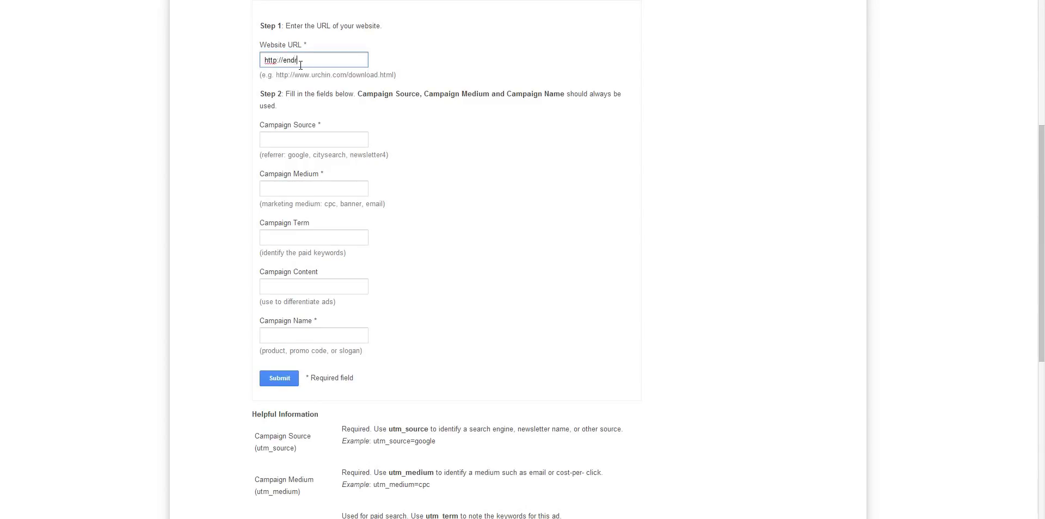
text(essanalytics.com/)
click(279, 141)
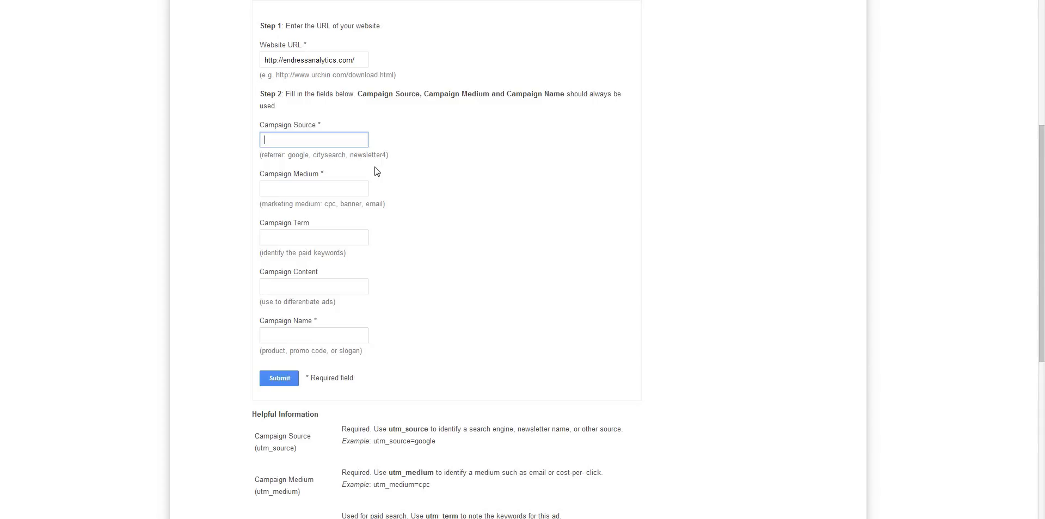
text(acebook)
click(353, 190)
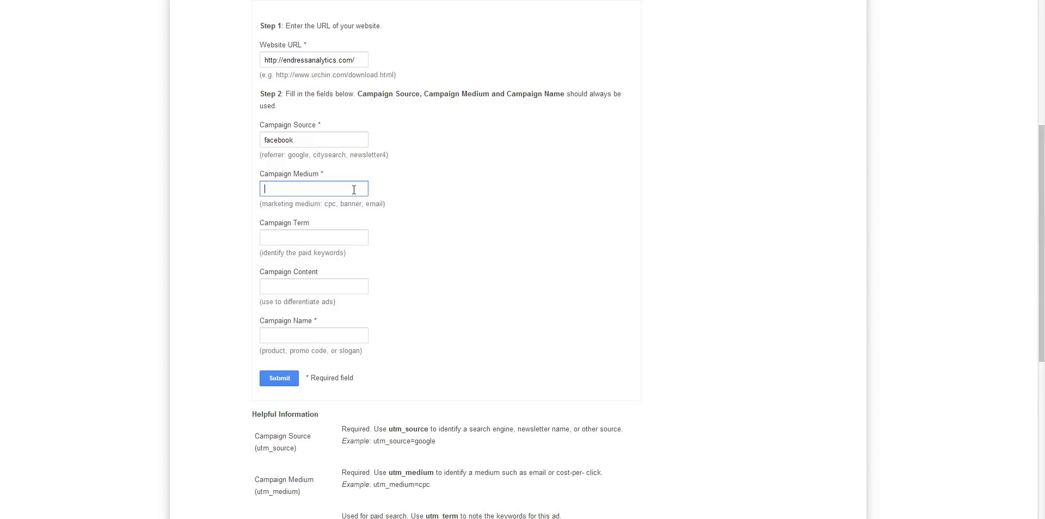
text(post)
Step: Revisit the Campaign Term and Campaign Source fields of the form
click(303, 237)
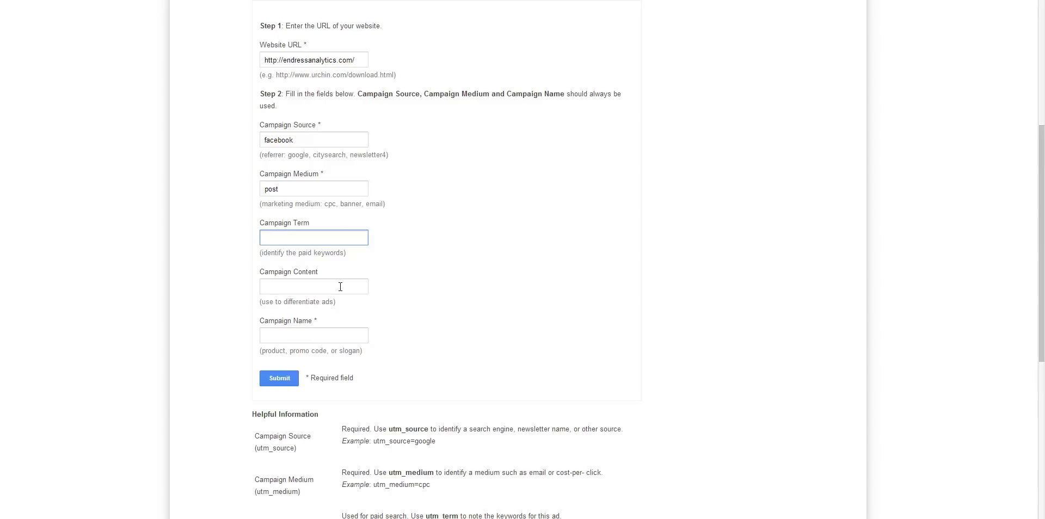
double_click(317, 127)
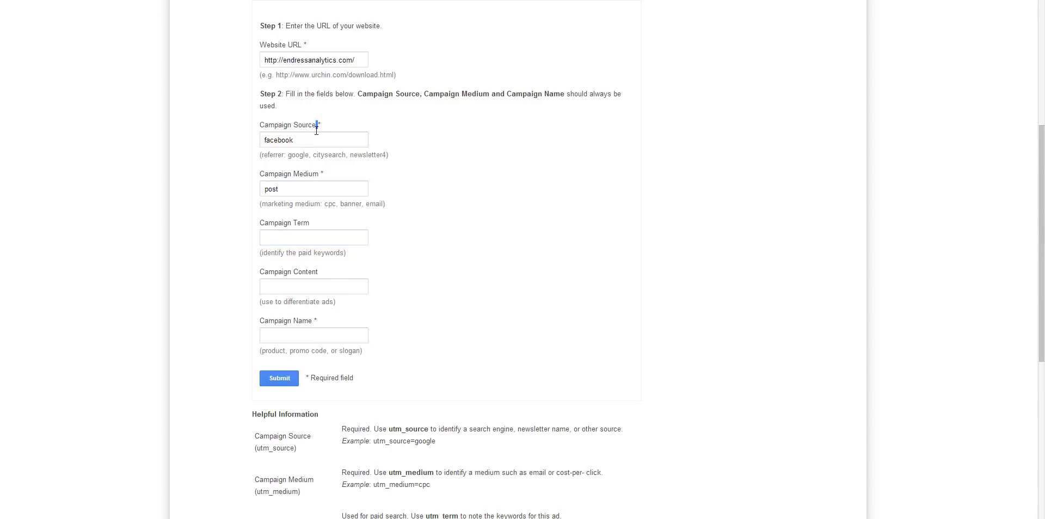
click(318, 133)
Step: Enter promo7302014 as campaign content and facebookposts2014 as campaign name, fixing the typo
click(283, 289)
text(p)
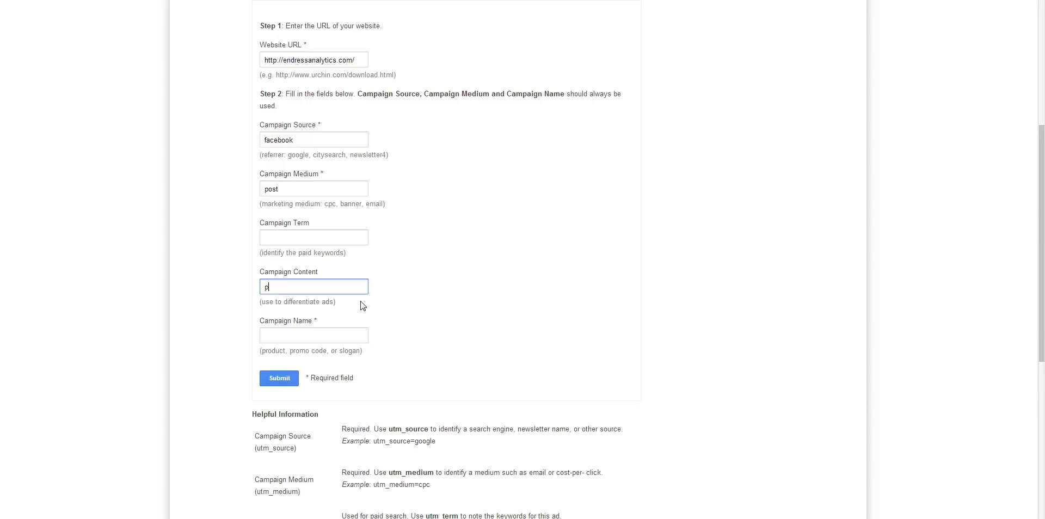
text(romo7302014)
click(303, 337)
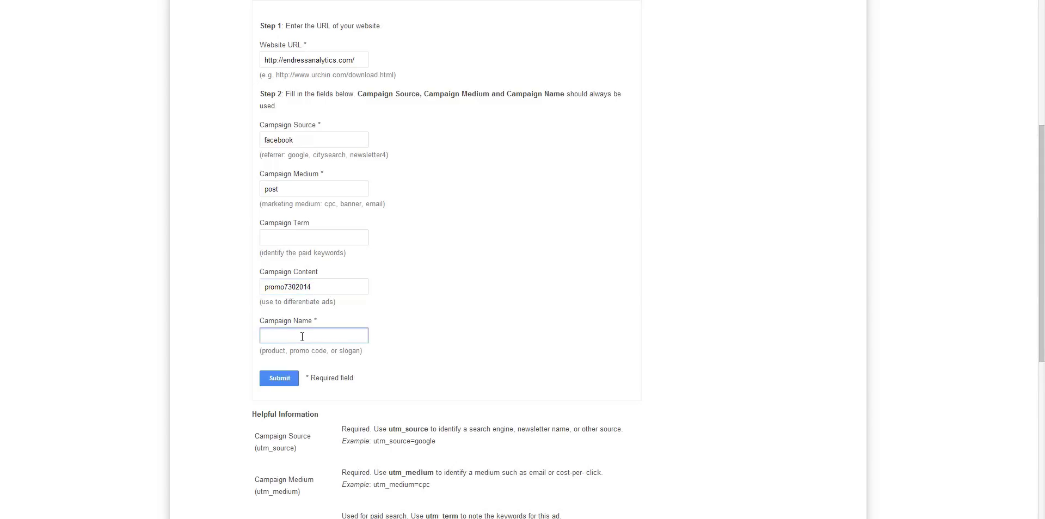
text(facebookposts2014)
Step: Submit the form to generate the tagged URL and highlight its utm_source=facebook part
click(286, 381)
scroll(216, 387, down, 2)
scroll(216, 388, down, 2)
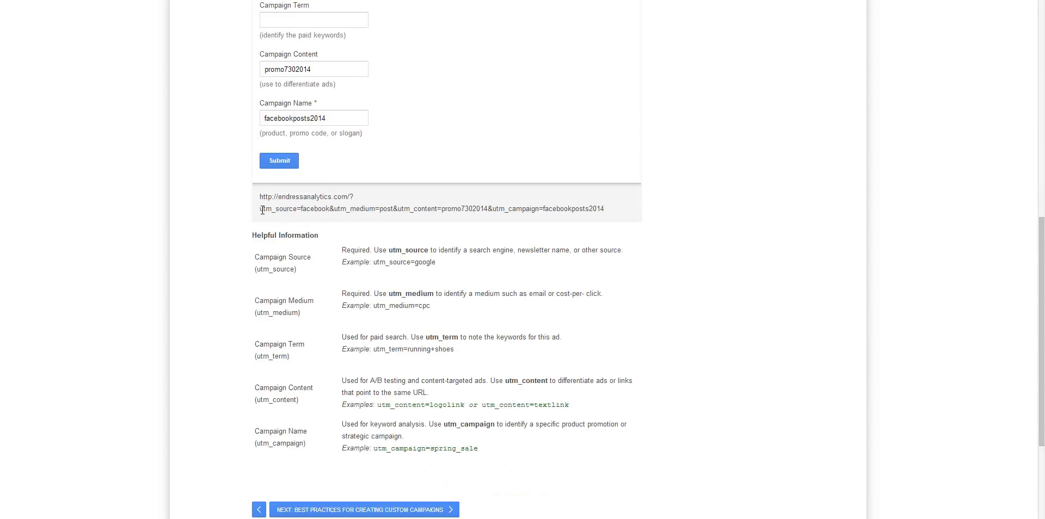
drag(261, 210, 295, 211)
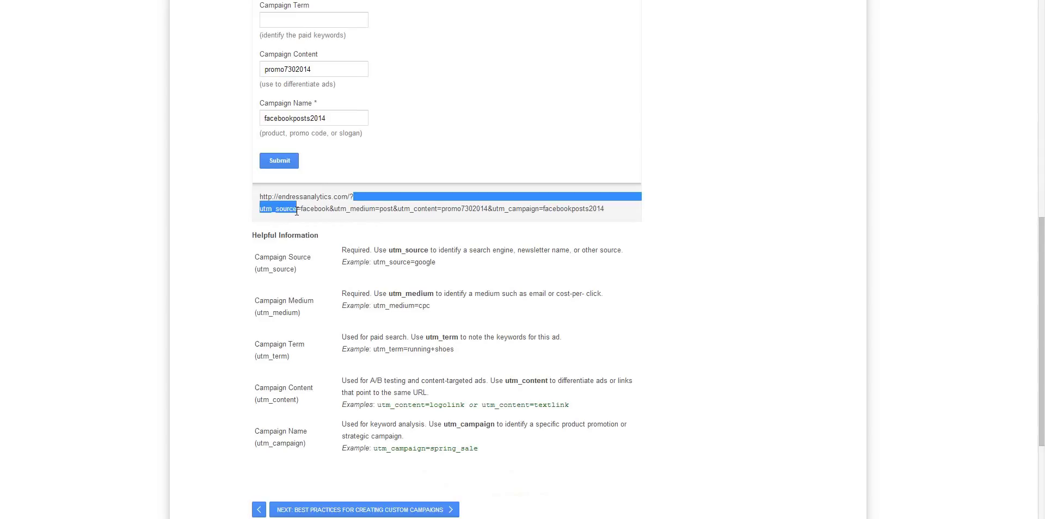
click(294, 219)
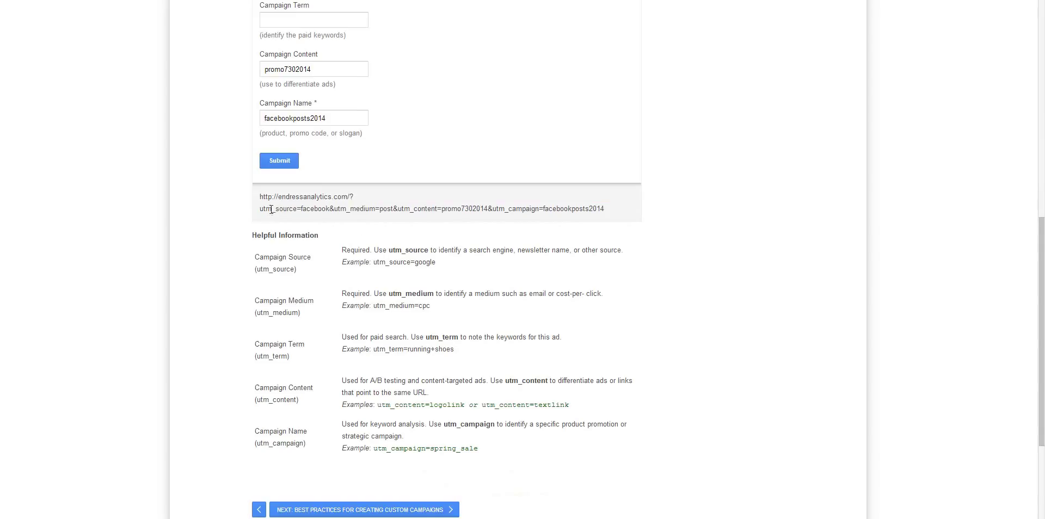
drag(261, 209, 289, 209)
click(328, 208)
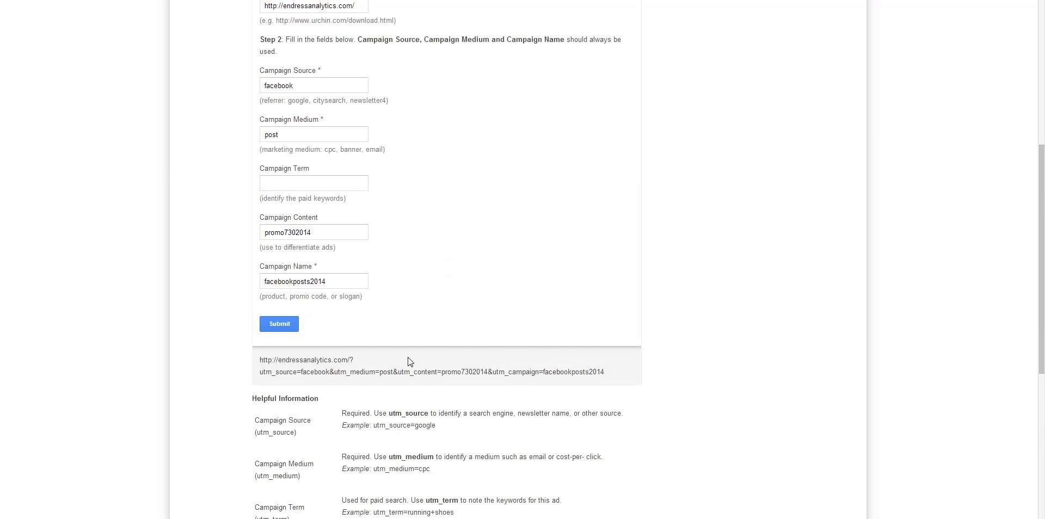
Step: Select the full generated endressanalytics.com utm-tagged link in the result box
scroll(410, 362, down, 2)
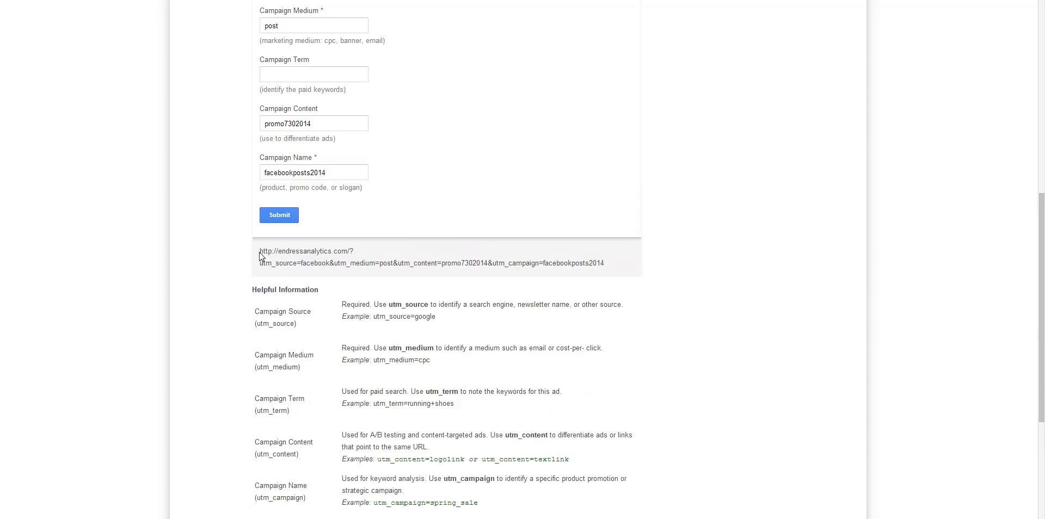
drag(260, 251, 609, 260)
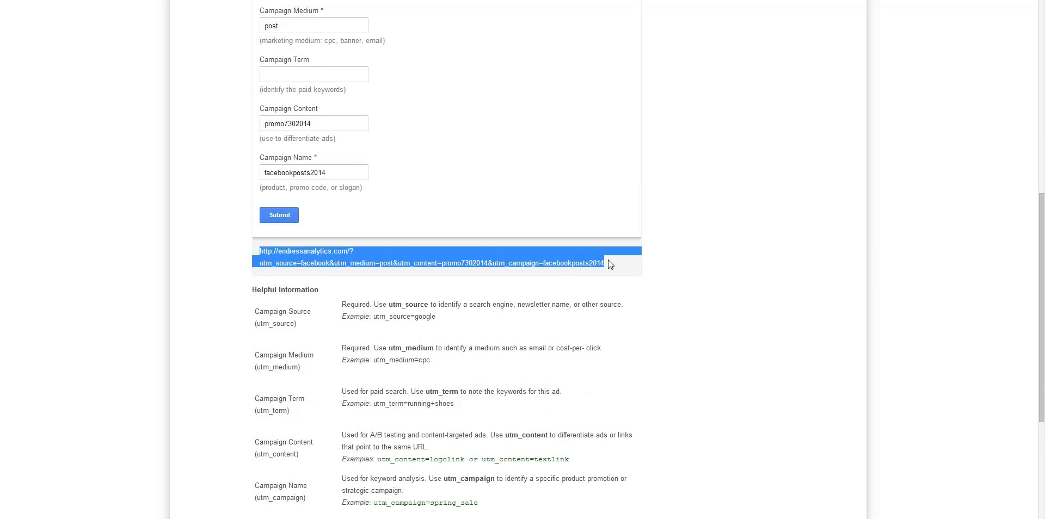
scroll(550, 328, up, 3)
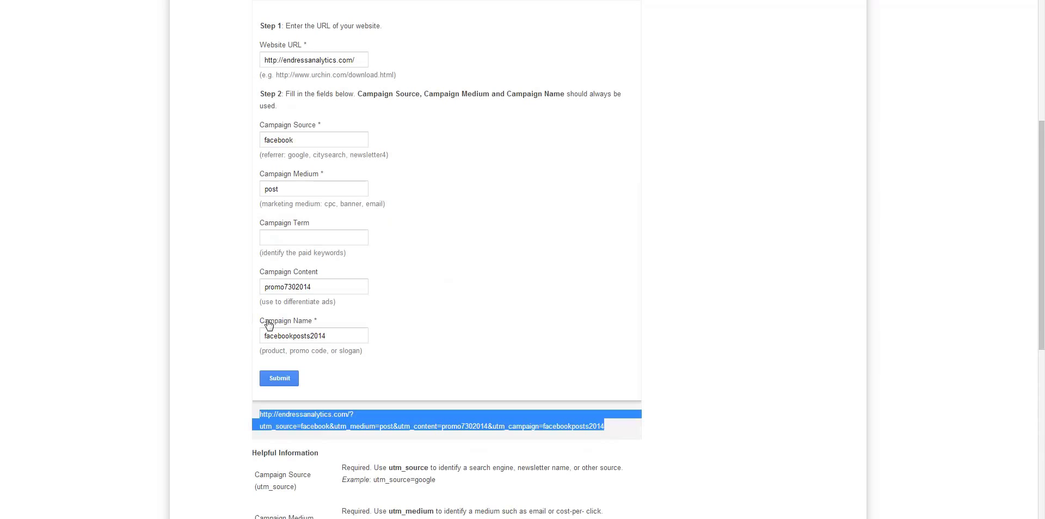
Step: Highlight the facebook source value and move on to the post medium value
double_click(294, 140)
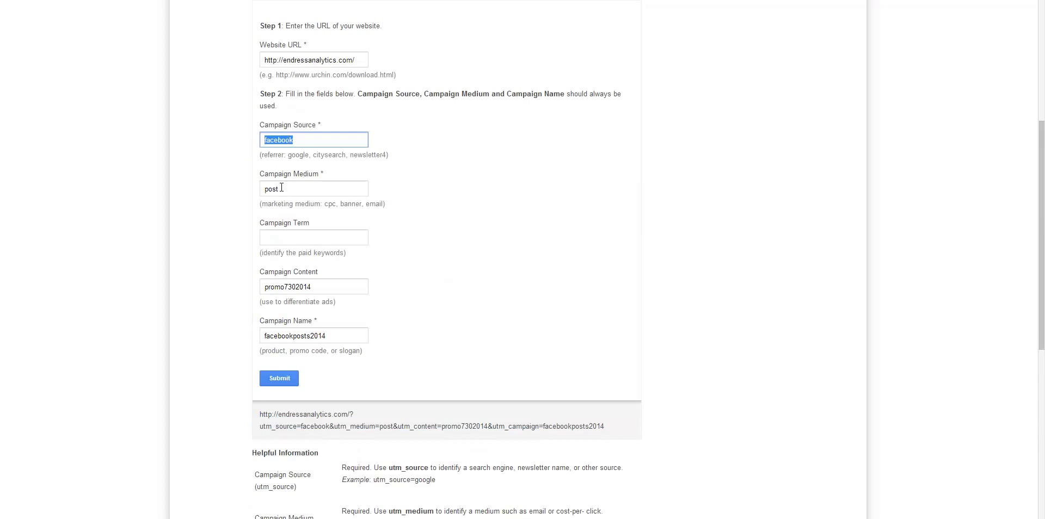
key(Tab)
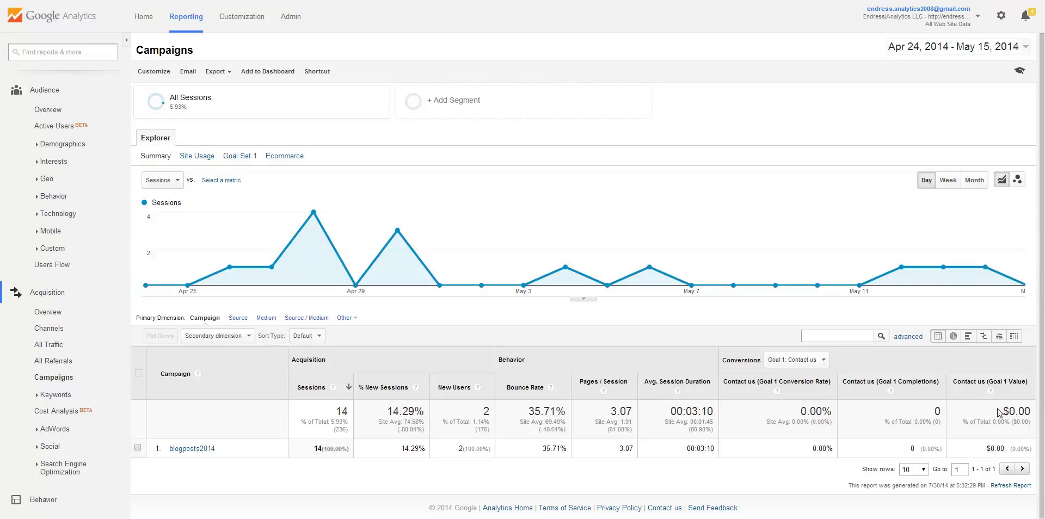
drag(1010, 411, 1030, 408)
click(969, 427)
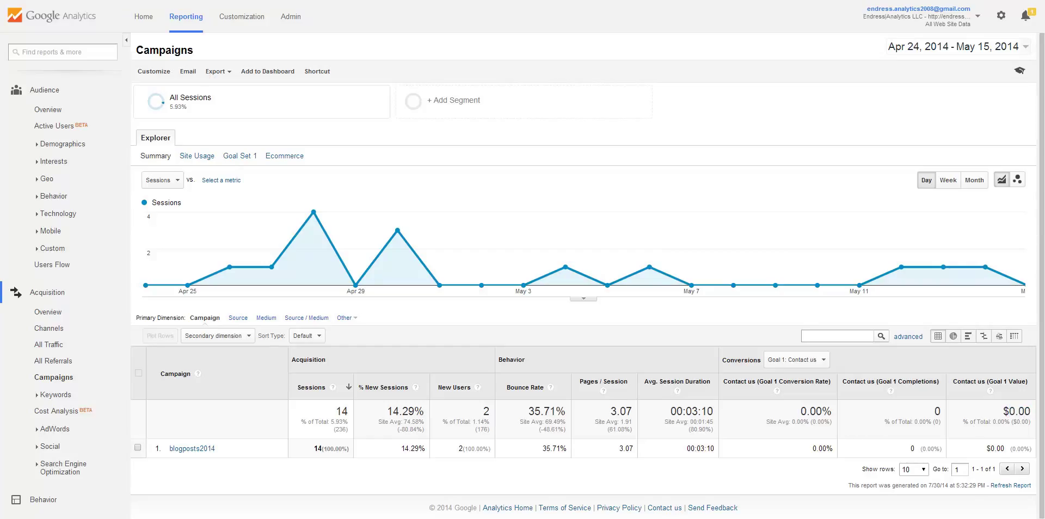